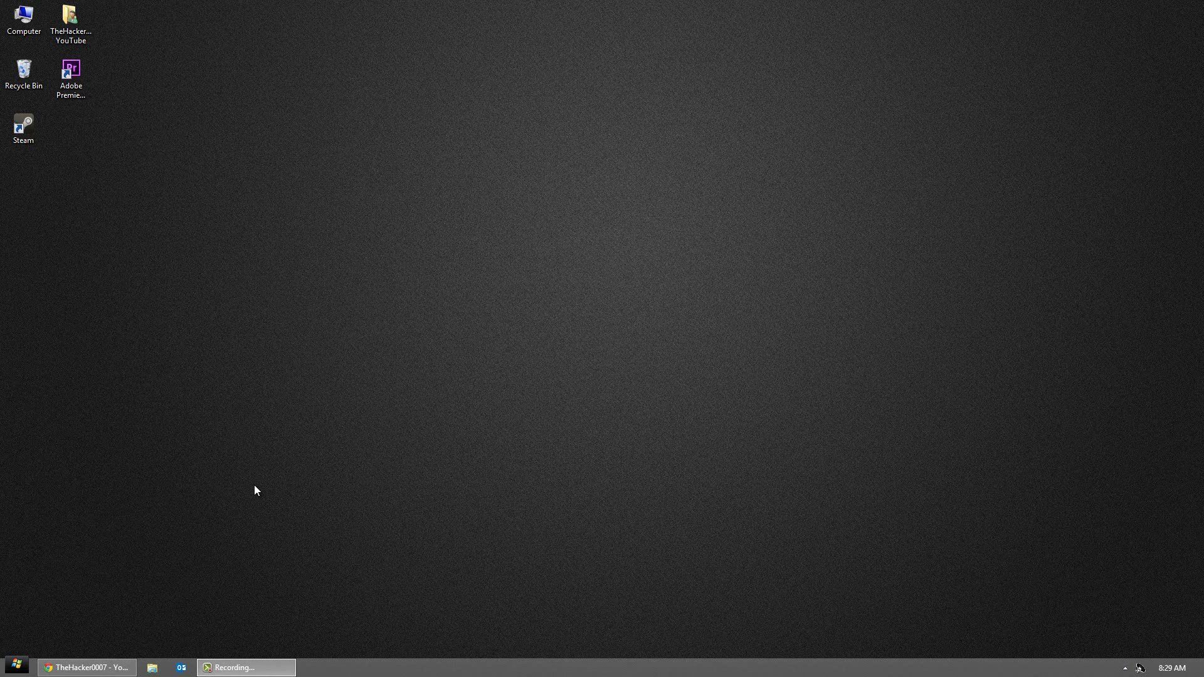
Step: Launch Task Scheduler from Start search and begin creating a new task
{"action": "left_click", "coordinate": [15, 666]}
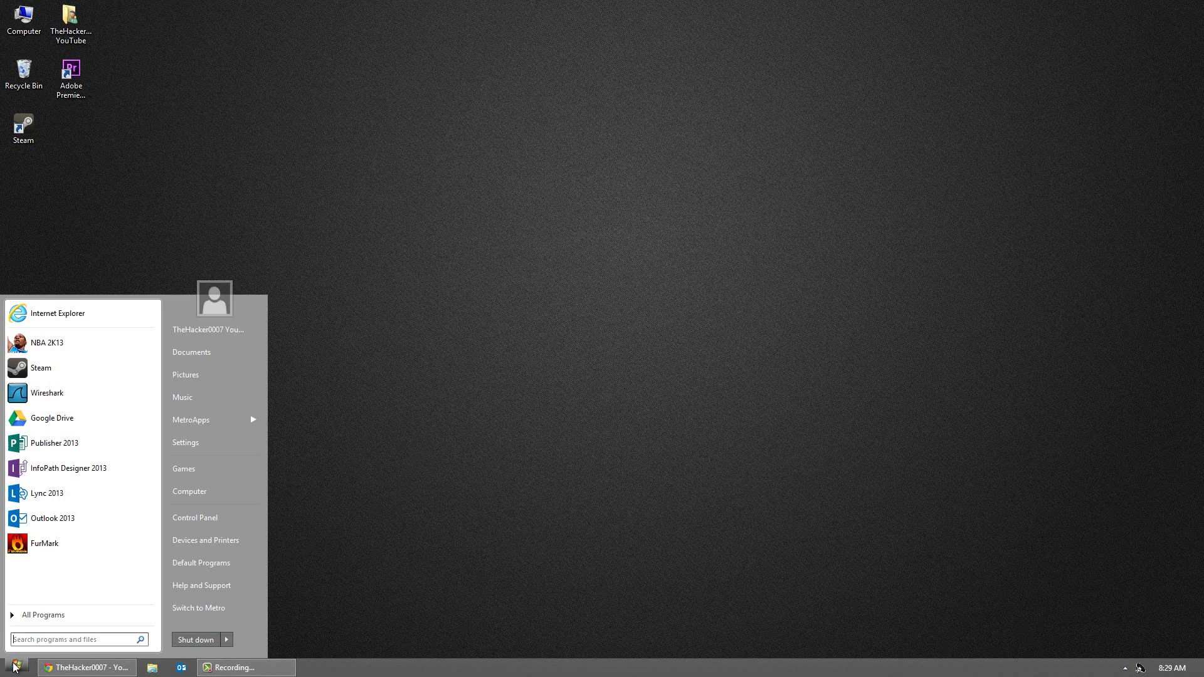
{"action": "type", "text": "task"}
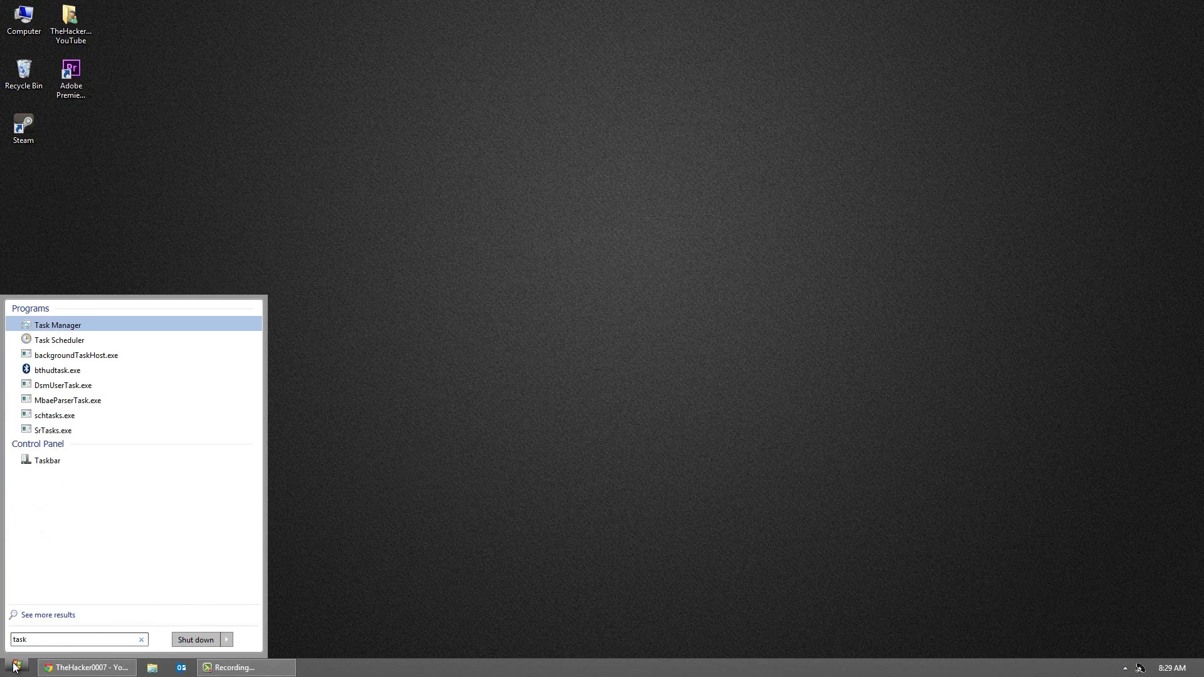
{"action": "key", "text": "Down"}
{"action": "key", "text": "Return"}
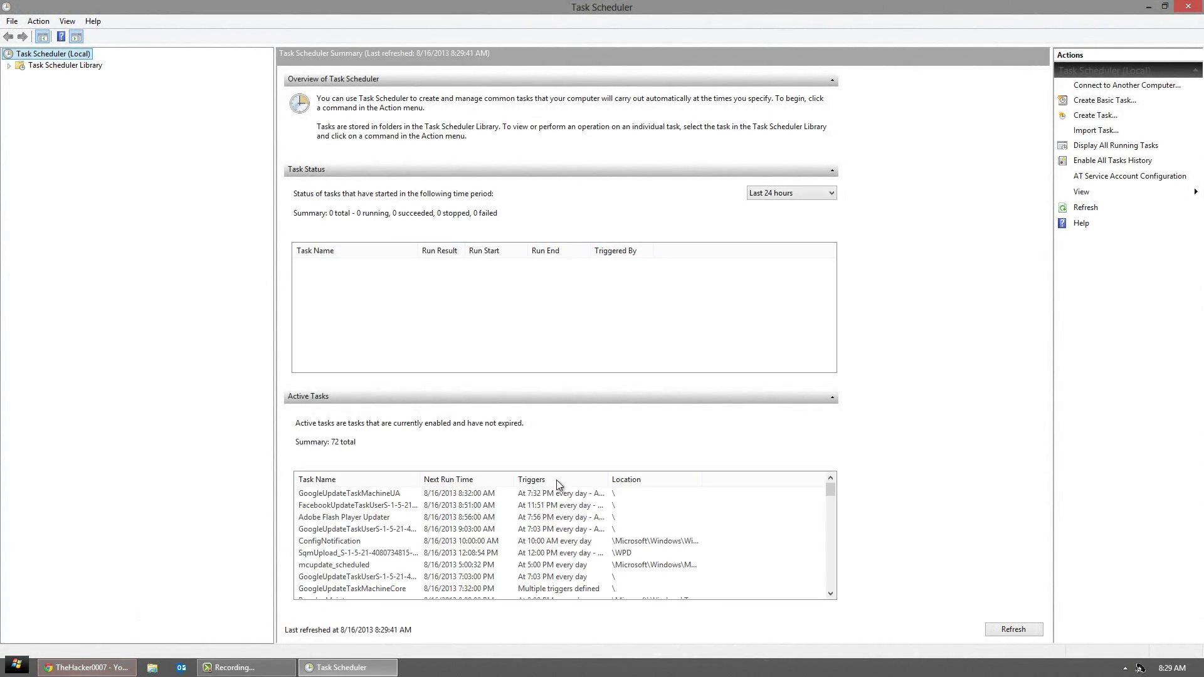
{"action": "left_click", "coordinate": [1095, 115]}
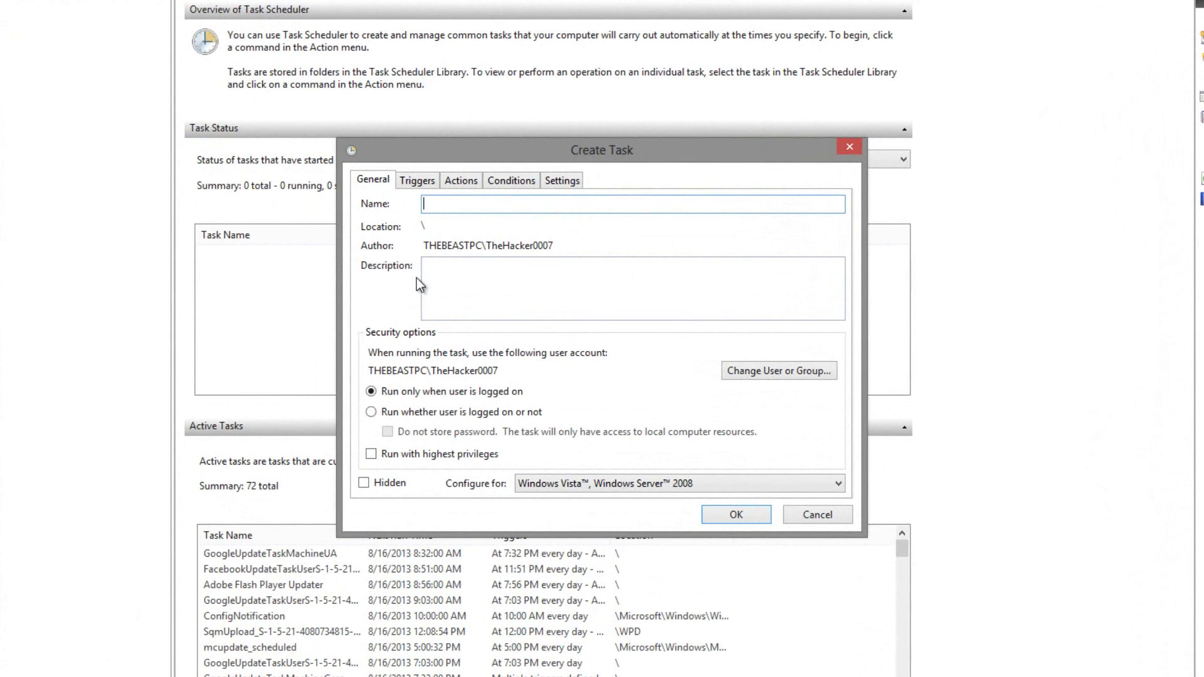
{"action": "type", "text": "Shutd"}
Step: Name the task 'Shut down PC at night' and let it run with highest privileges
{"action": "key", "text": "BackSpace"}
{"action": "key", "text": "BackSpace"}
{"action": "type", "text": "t down "}
{"action": "type", "text": "PC at ngh"}
{"action": "key", "text": "BackSpace"}
{"action": "key", "text": "BackSpace"}
{"action": "type", "text": "ight"}
{"action": "left_click", "coordinate": [438, 458]}
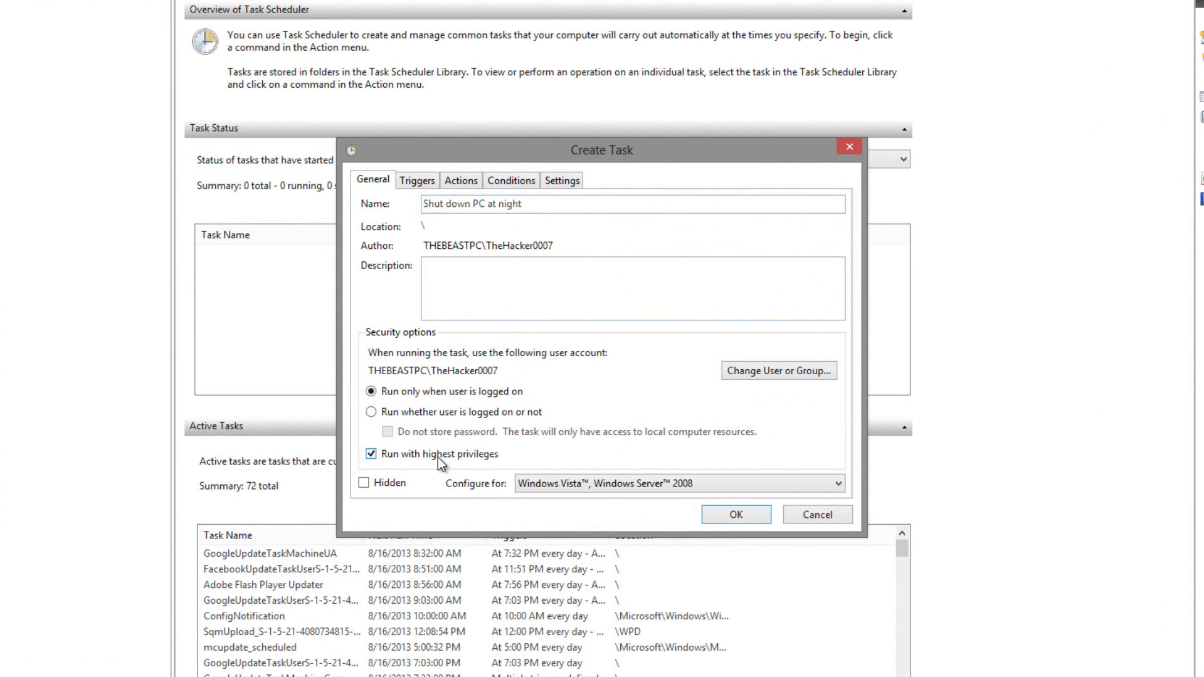
Step: Add a Daily trigger starting 11:30 PM, synchronized across time zones
{"action": "left_click", "coordinate": [422, 182]}
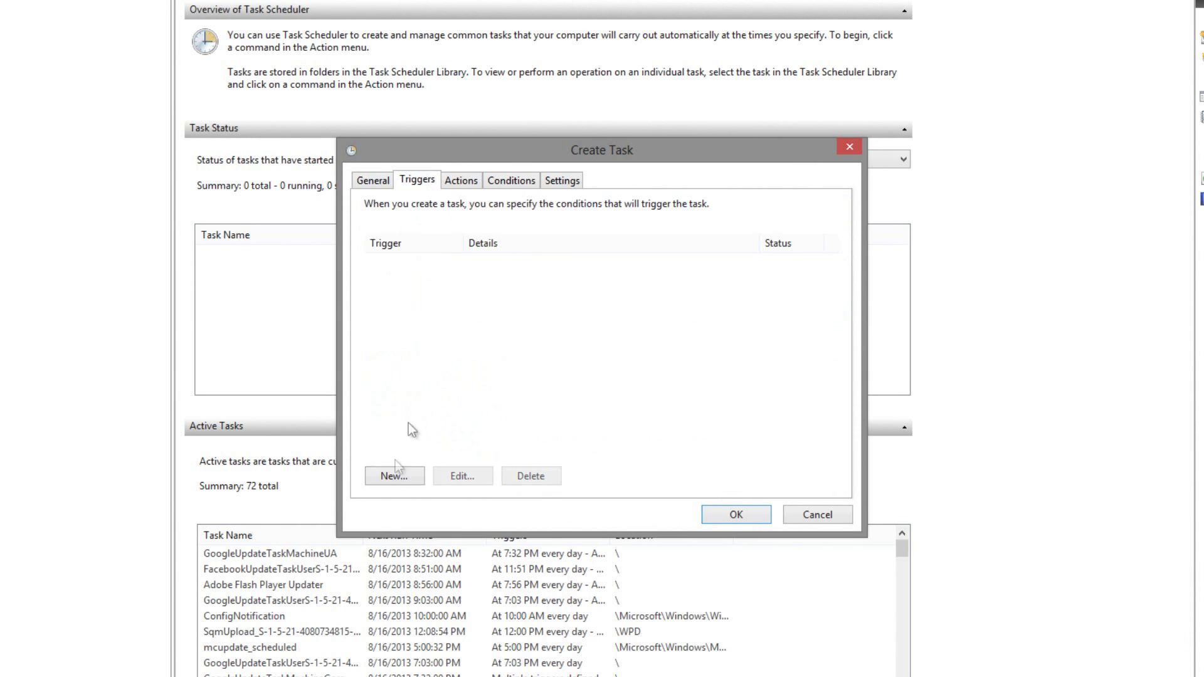
{"action": "left_click", "coordinate": [388, 473]}
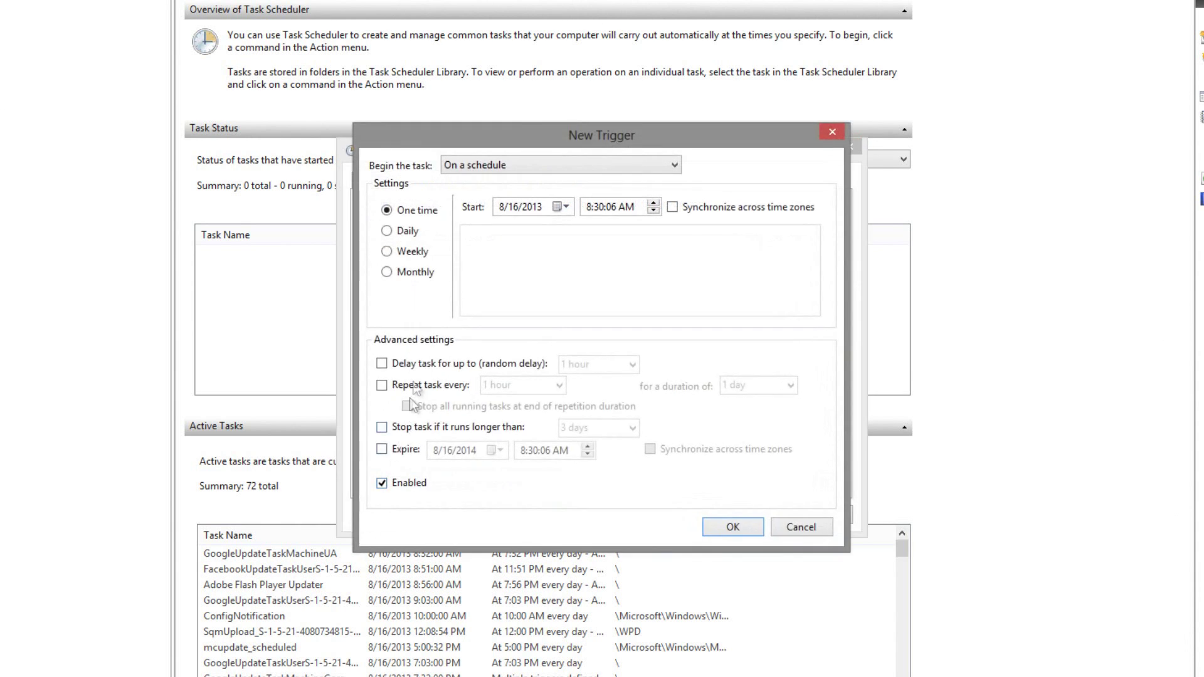
{"action": "left_click", "coordinate": [400, 230]}
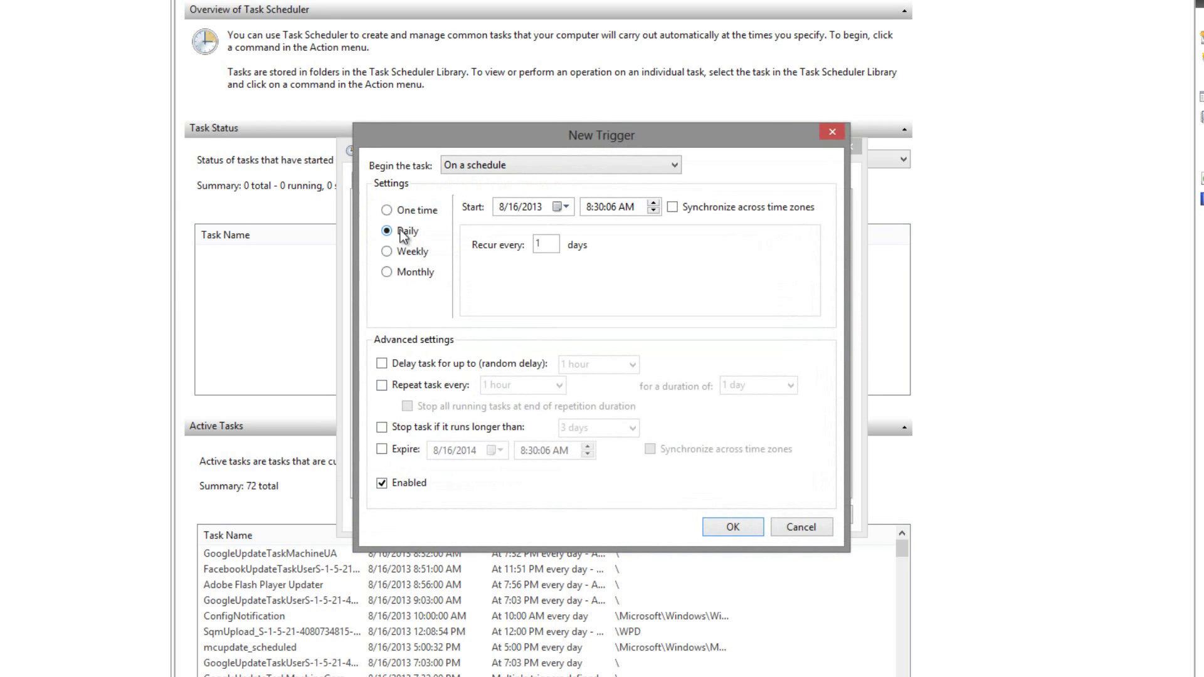
{"action": "left_click", "coordinate": [588, 207]}
{"action": "left_click", "coordinate": [674, 206]}
{"action": "left_click", "coordinate": [729, 529]}
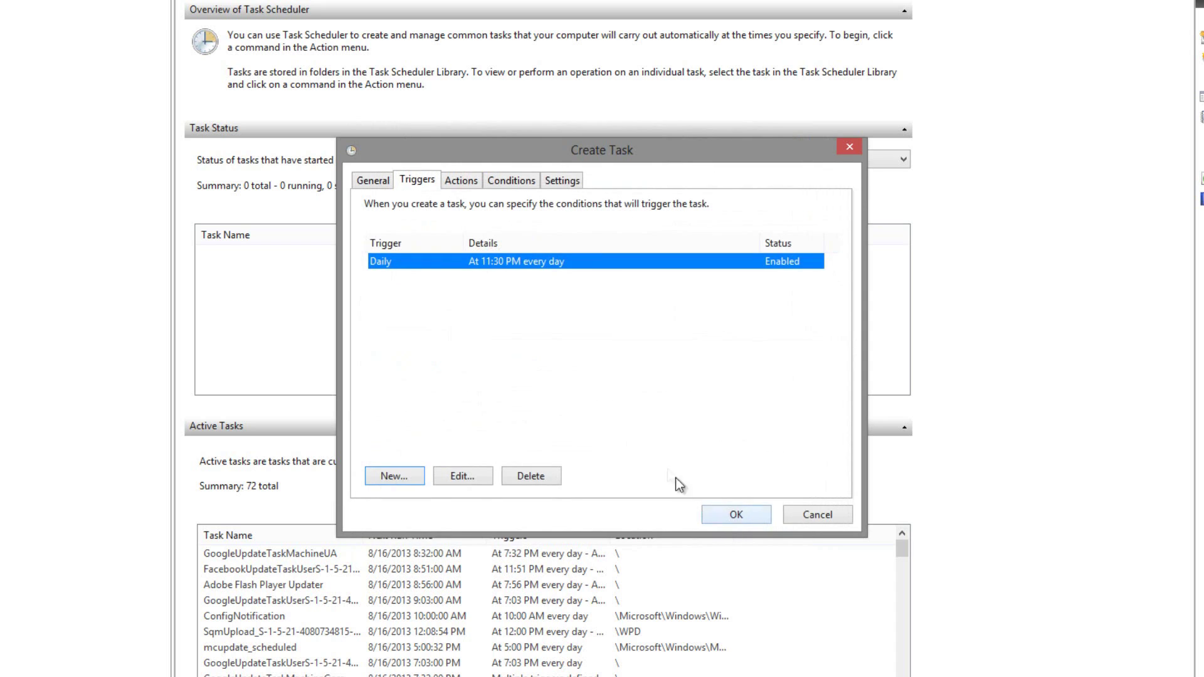
Step: Add a Start a program action running shutdown with argument /S (no /F)
{"action": "left_click", "coordinate": [461, 181]}
{"action": "left_click", "coordinate": [400, 477]}
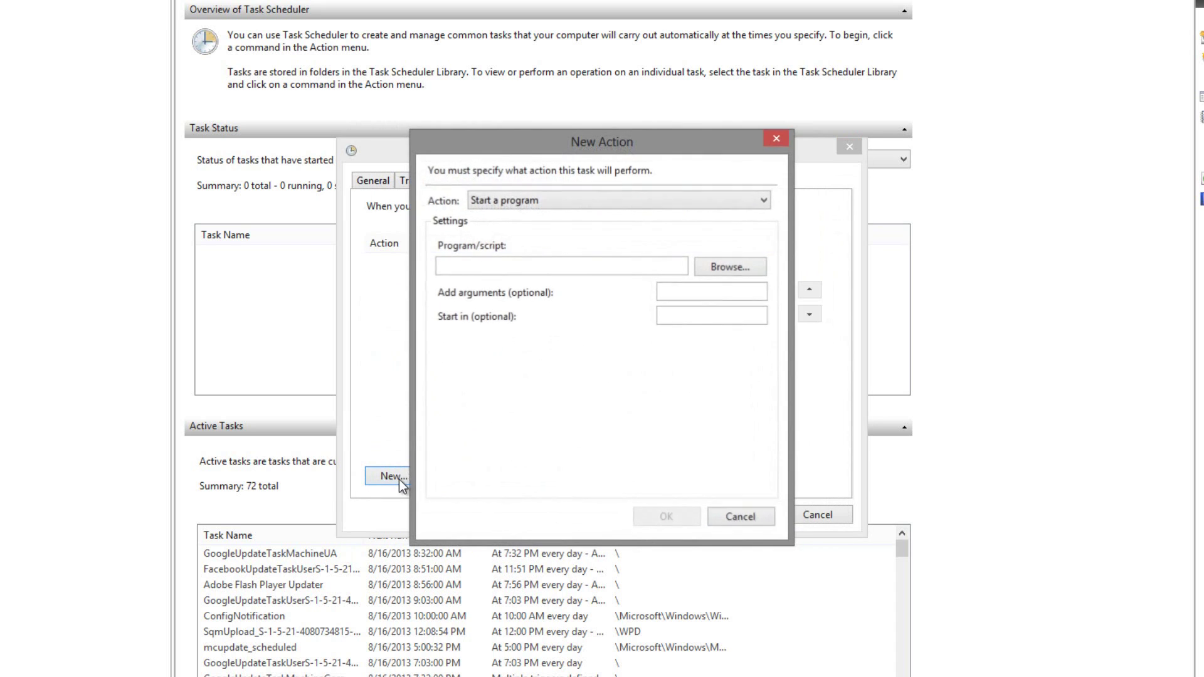
{"action": "left_click", "coordinate": [501, 269]}
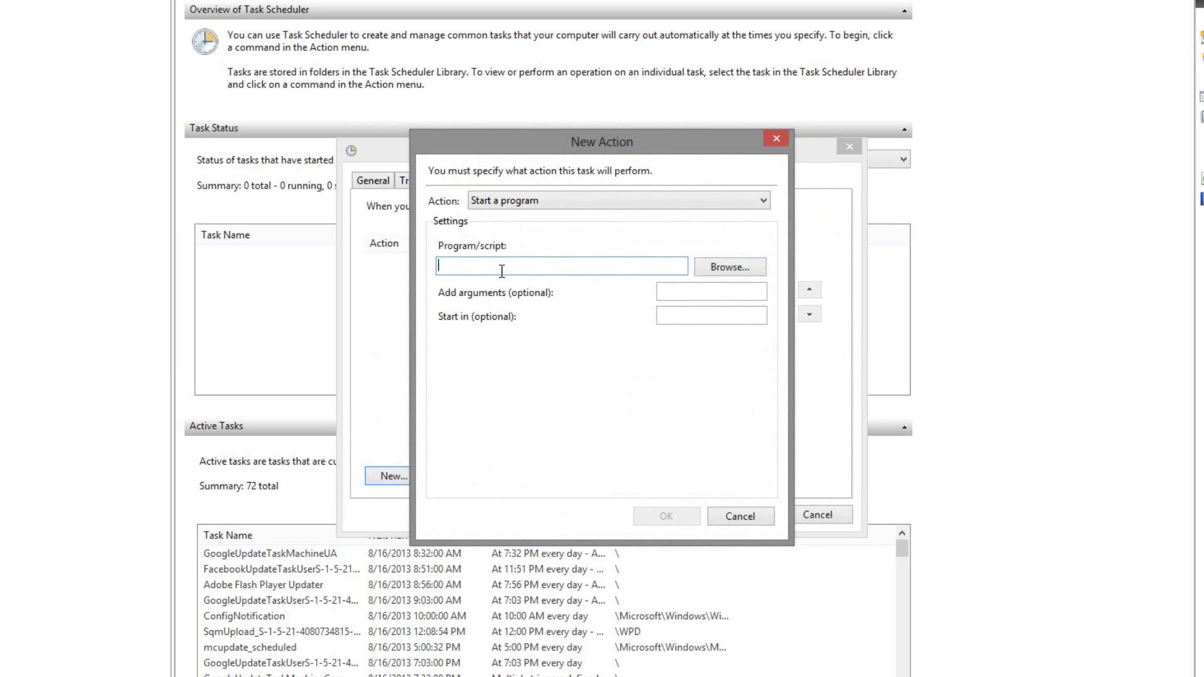
{"action": "type", "text": "shutdown"}
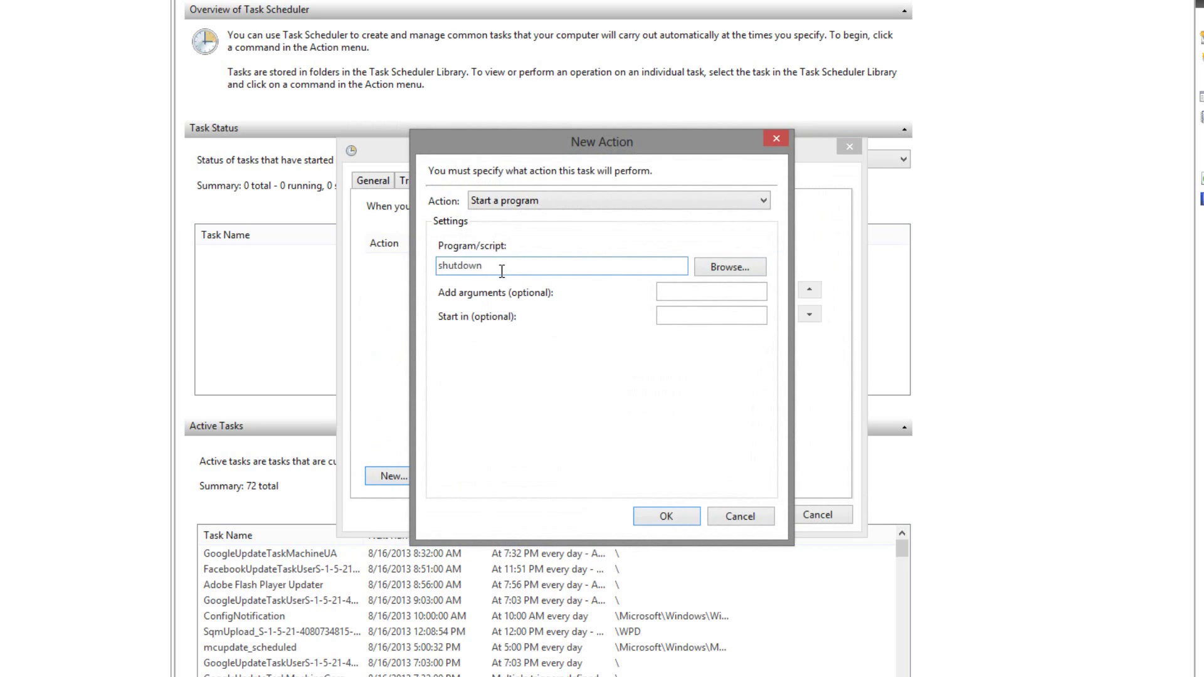
{"action": "left_click", "coordinate": [708, 291]}
{"action": "type", "text": "/S"}
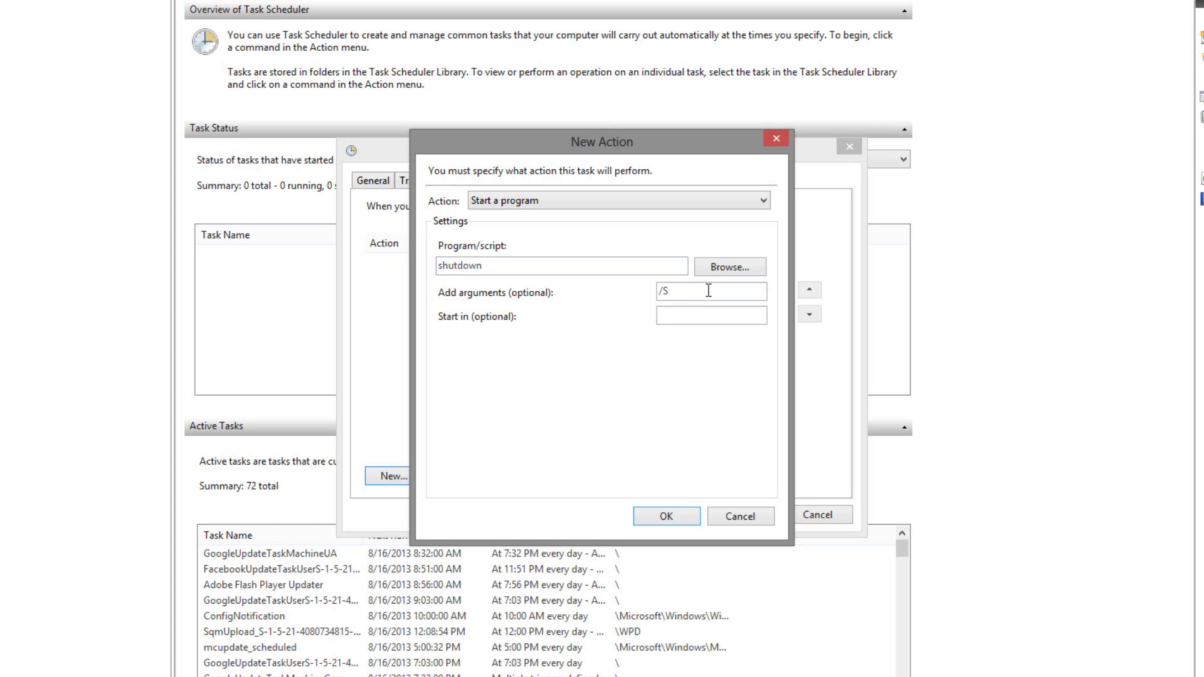
{"action": "type", "text": "?"}
{"action": "key", "text": "BackSpace"}
{"action": "type", "text": "/F"}
{"action": "key", "text": "BackSpace"}
{"action": "key", "text": "BackSpace"}
{"action": "key", "text": "BackSpace"}
{"action": "left_click", "coordinate": [661, 518]}
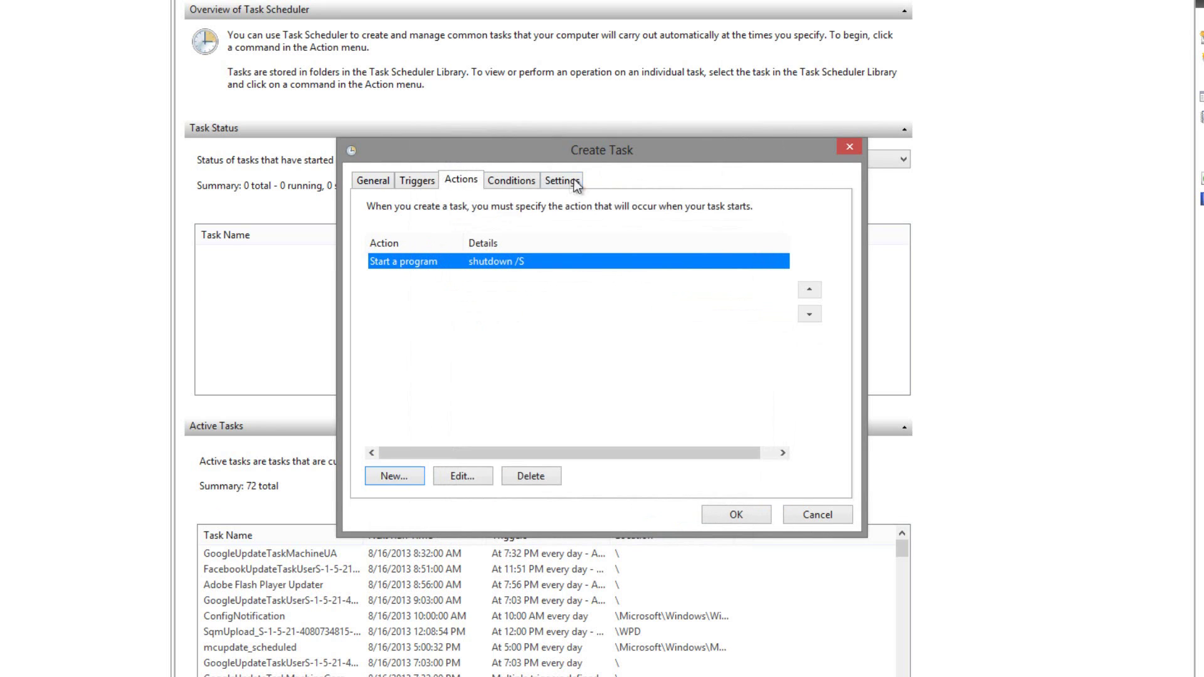
{"action": "left_click", "coordinate": [526, 183]}
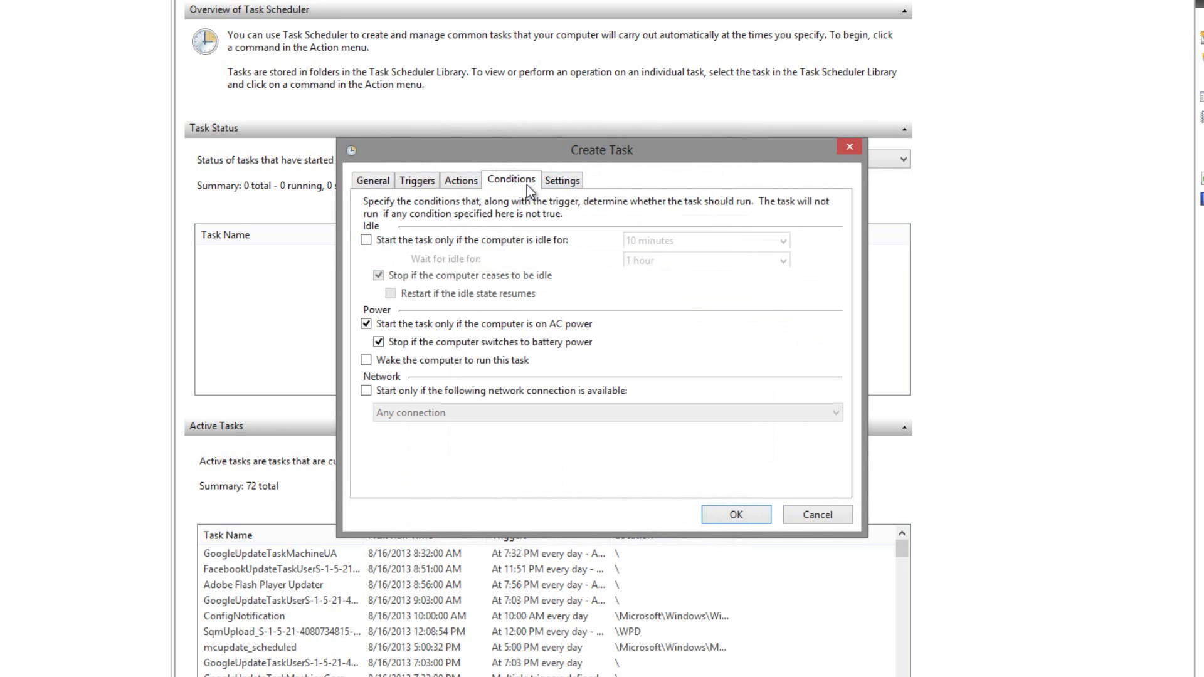
Step: Require 30 minutes of computer idle time before starting, restarting if idle resumes
{"action": "left_click", "coordinate": [508, 242]}
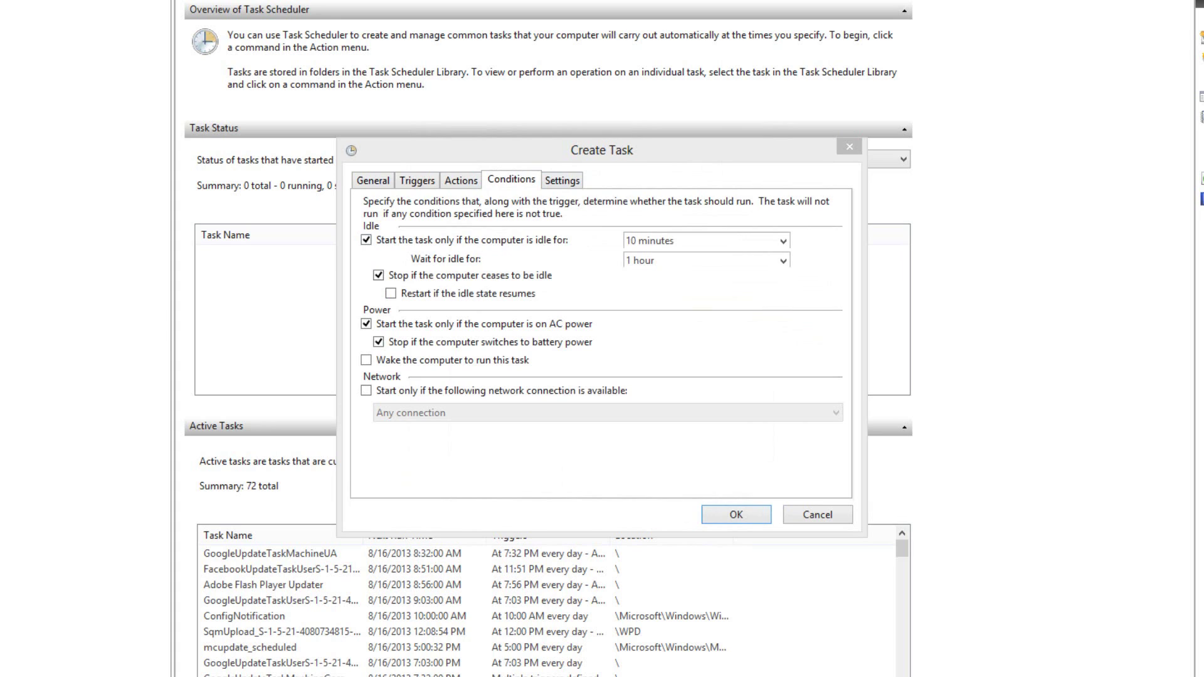
{"action": "left_click", "coordinate": [688, 240]}
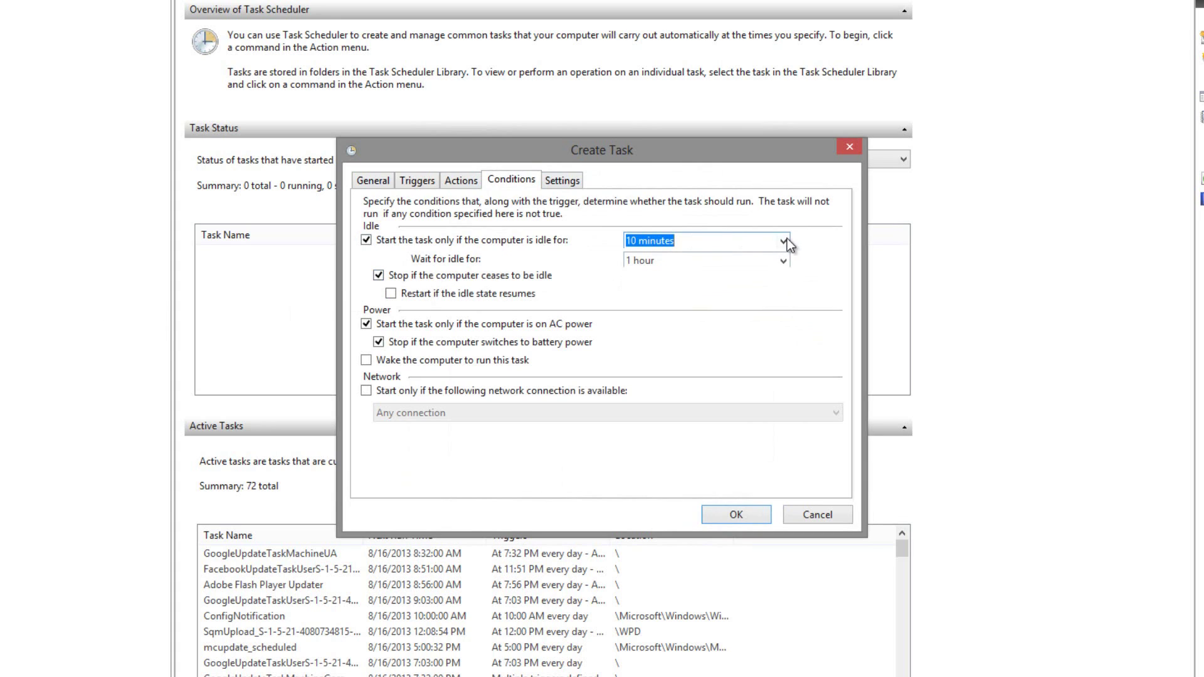
{"action": "left_click", "coordinate": [786, 241]}
{"action": "left_click", "coordinate": [763, 308]}
{"action": "left_click", "coordinate": [532, 297]}
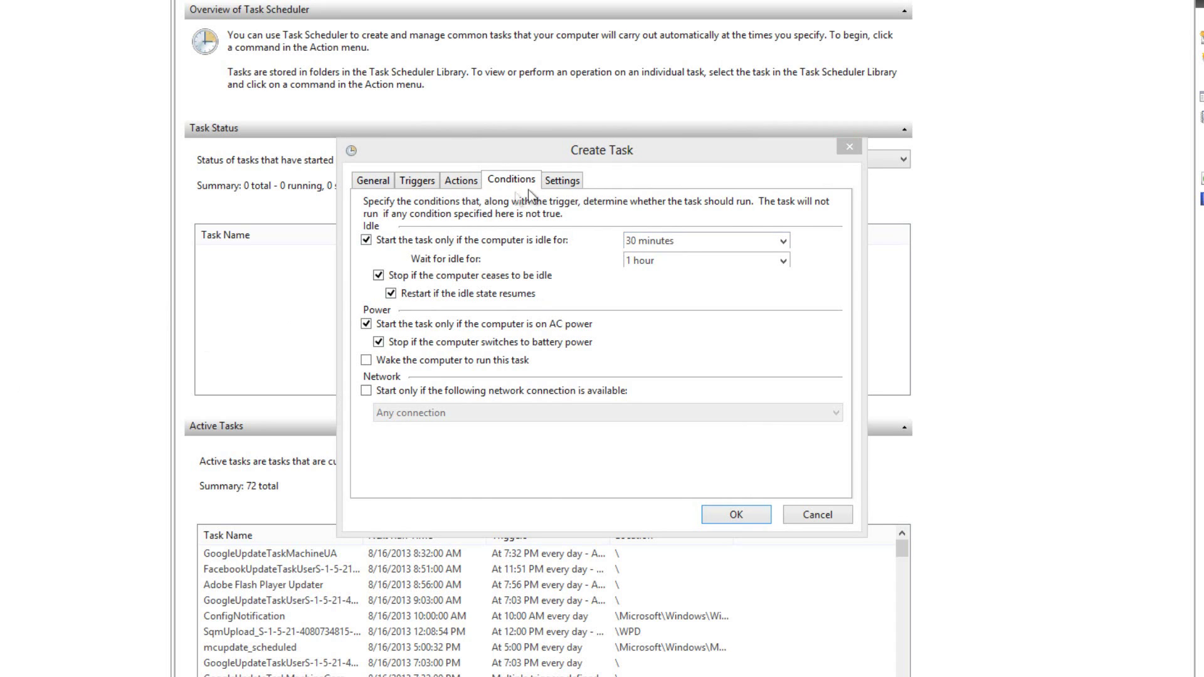
{"action": "left_click", "coordinate": [574, 185]}
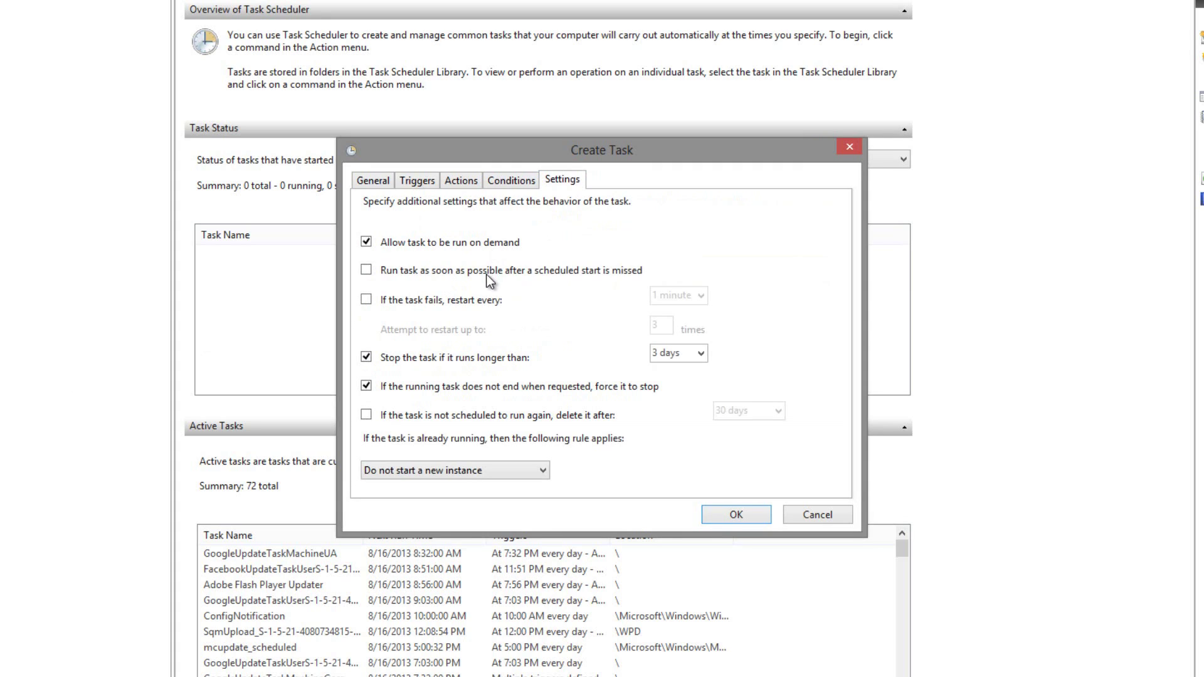
Step: Retry failed runs every 15 minutes and stop the task after running 1 hour
{"action": "left_click", "coordinate": [366, 298]}
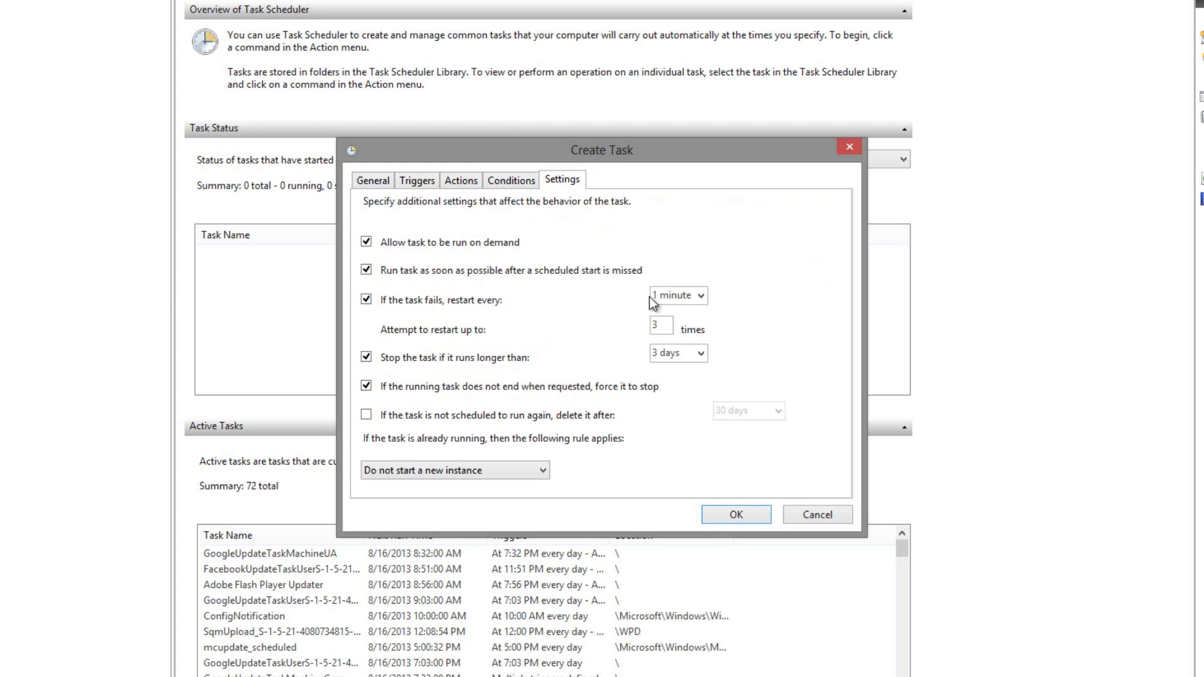
{"action": "left_click", "coordinate": [701, 295]}
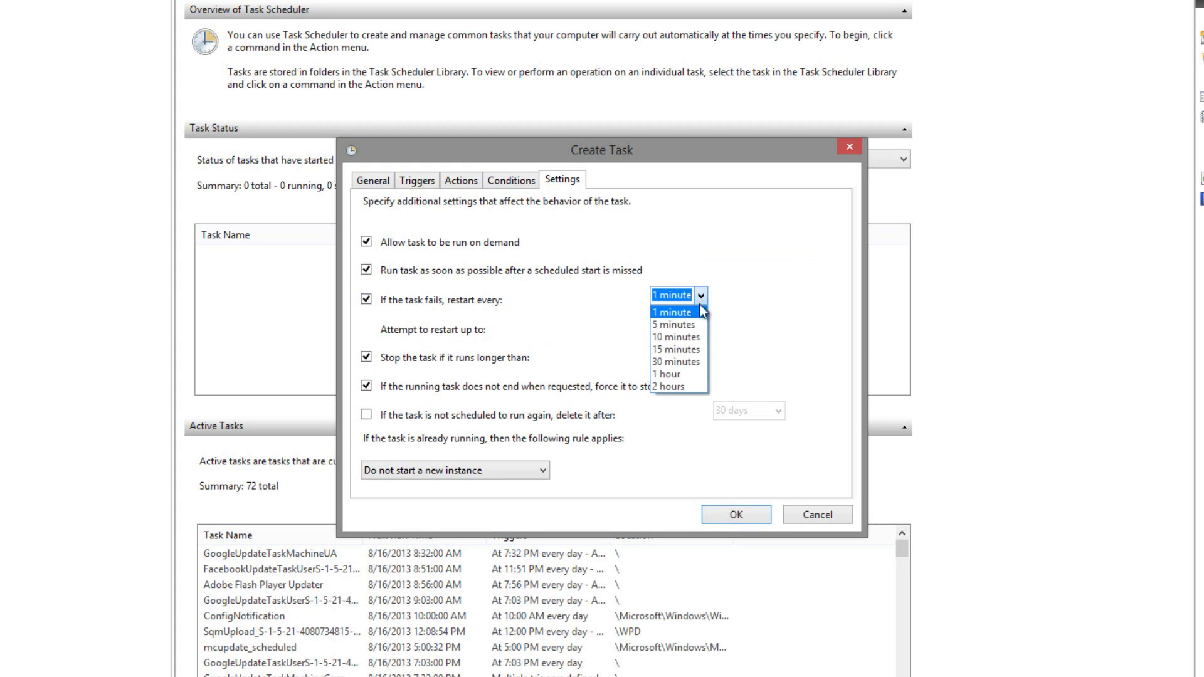
{"action": "left_click", "coordinate": [694, 350]}
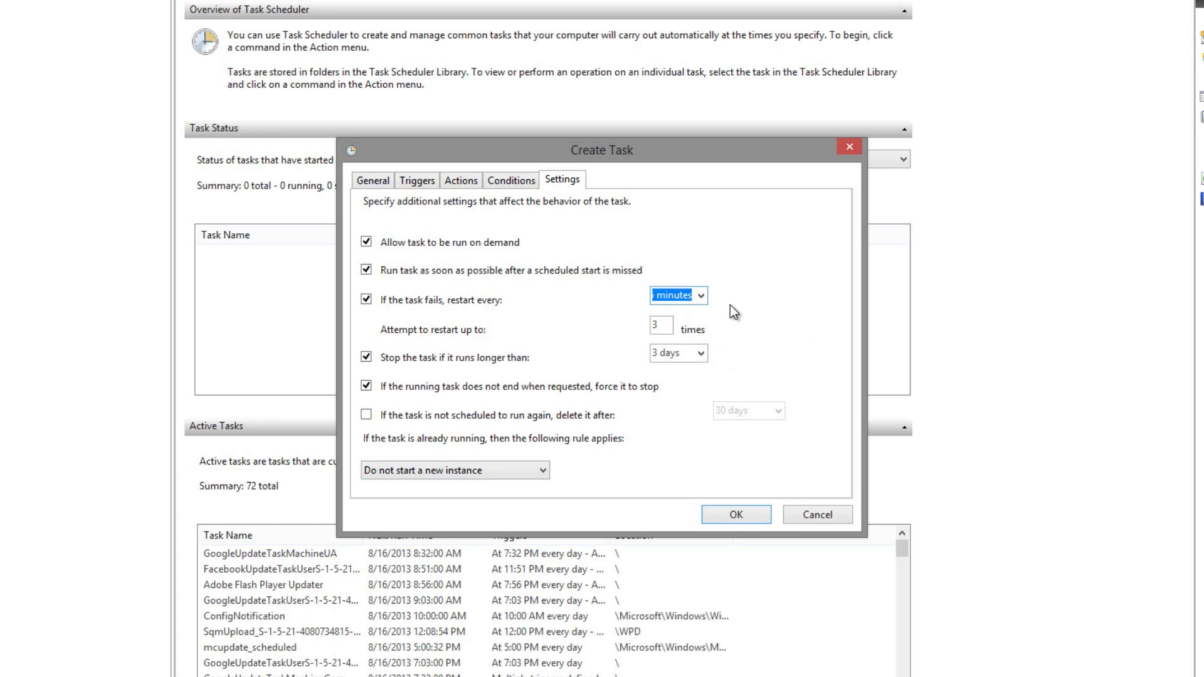
{"action": "left_click", "coordinate": [693, 355]}
{"action": "left_click", "coordinate": [695, 354]}
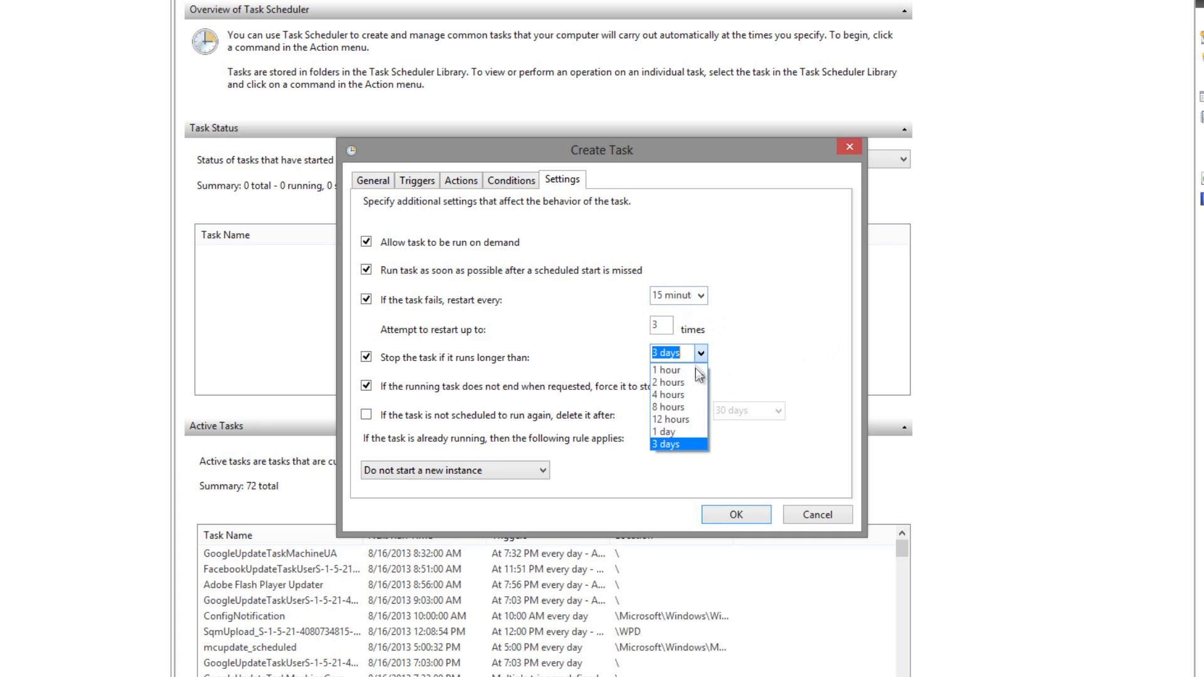
{"action": "left_click", "coordinate": [695, 370]}
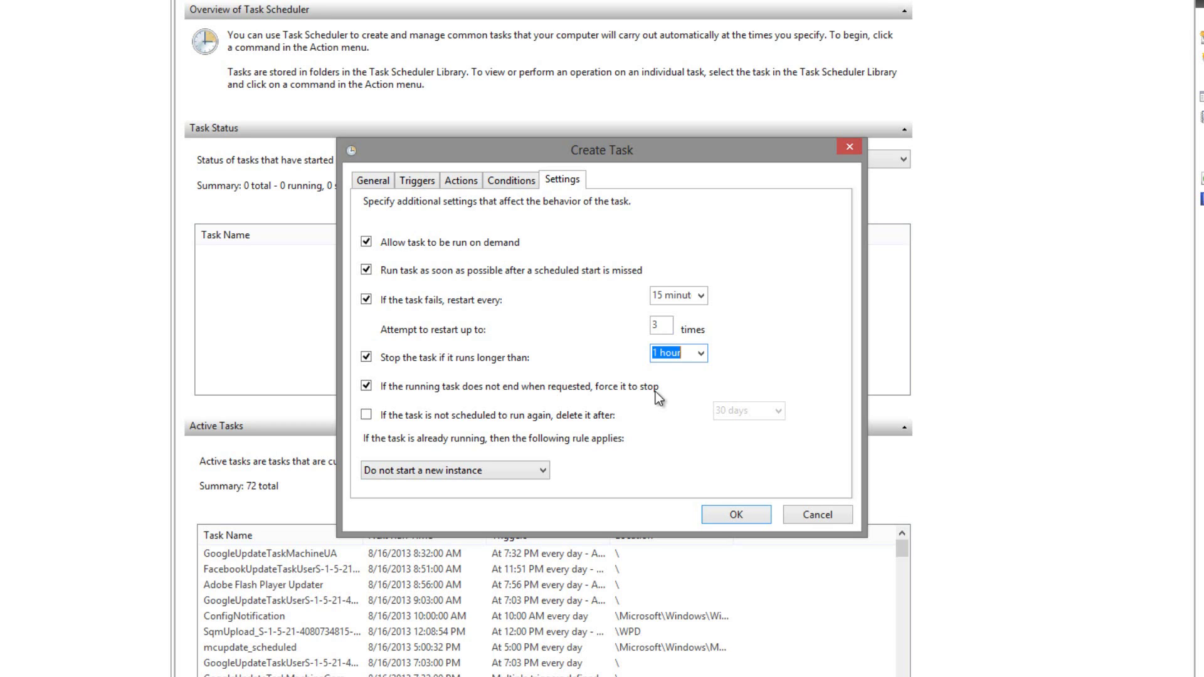
{"action": "left_click", "coordinate": [374, 182]}
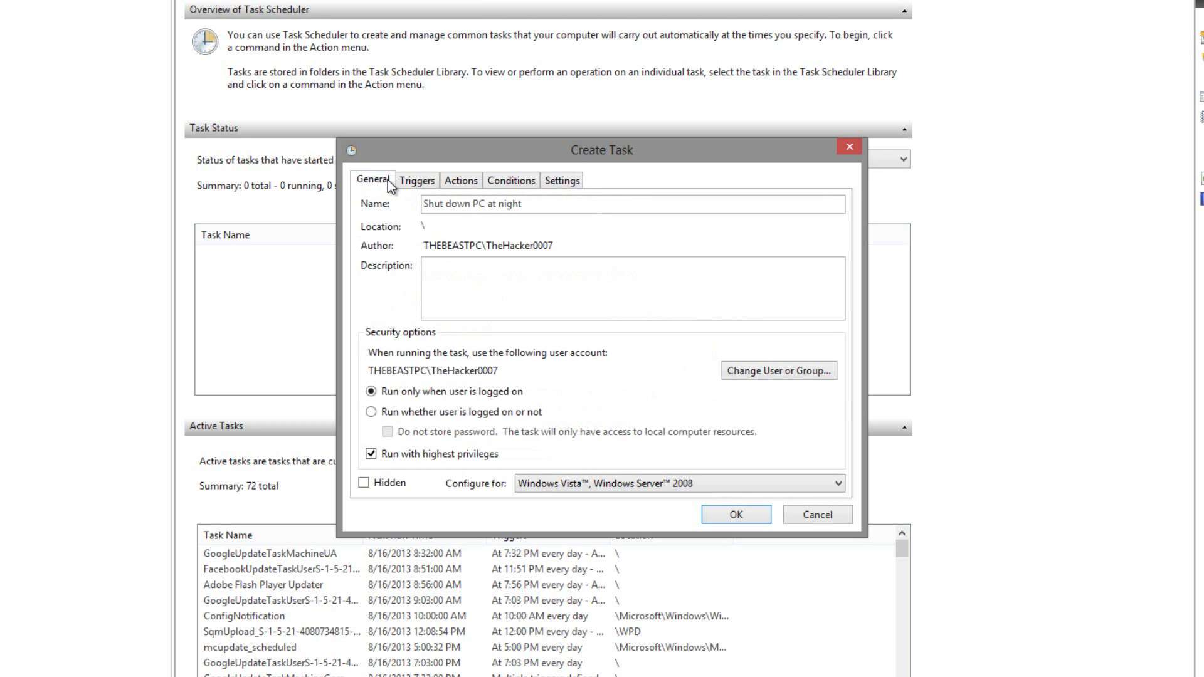
Step: Review the Triggers, Actions, Conditions and Settings, then save the new task
{"action": "left_click", "coordinate": [420, 183]}
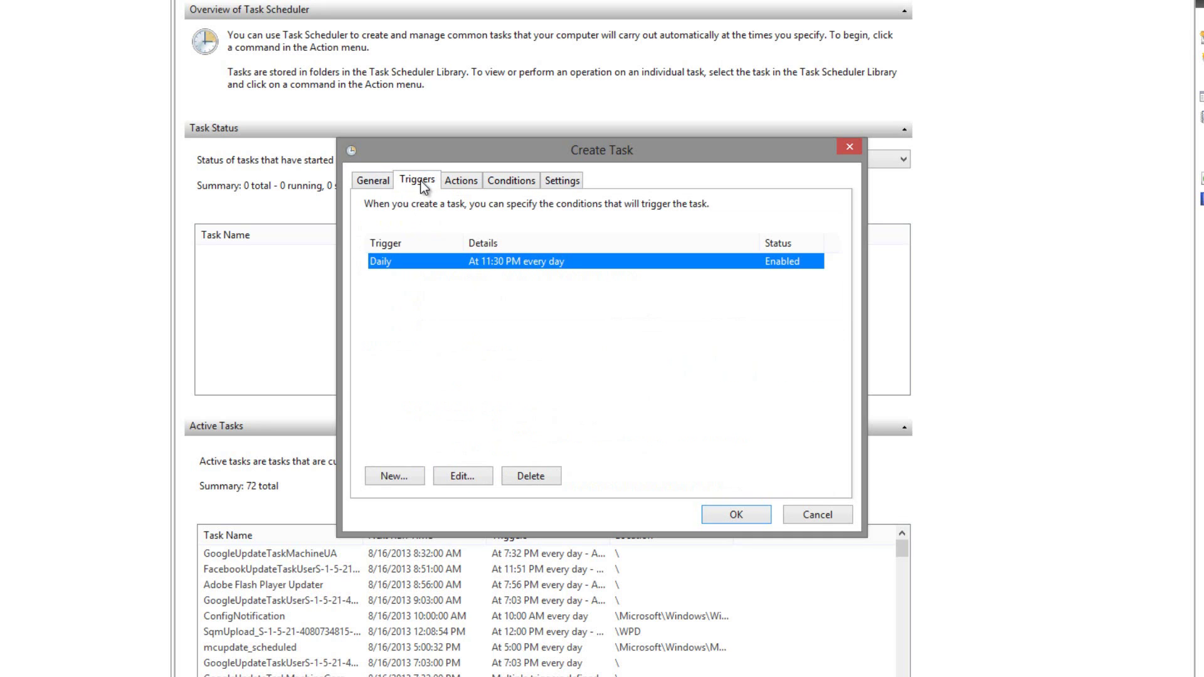
{"action": "left_click", "coordinate": [472, 181]}
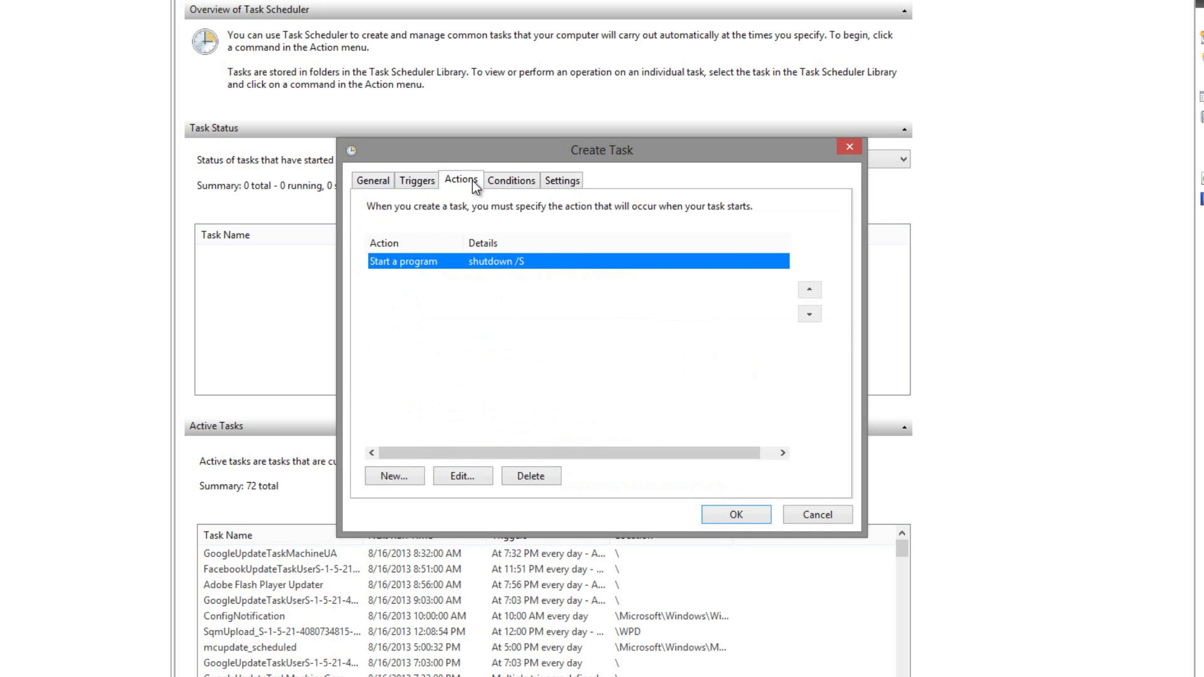
{"action": "left_click", "coordinate": [505, 180]}
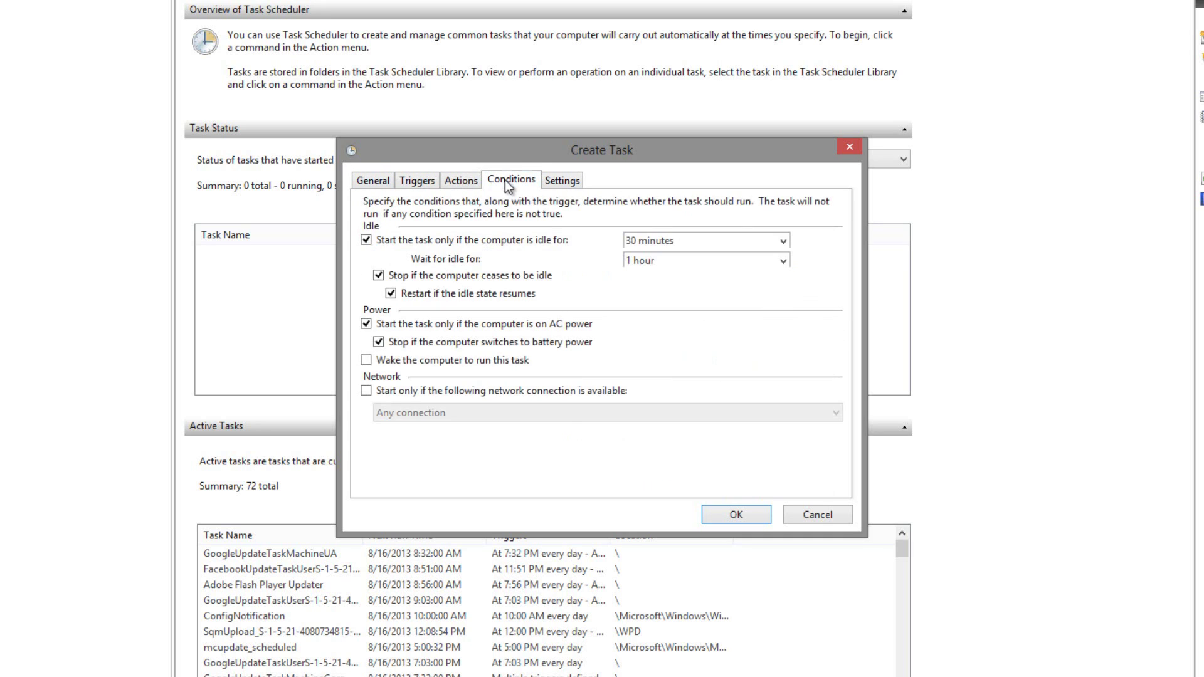
{"action": "left_click", "coordinate": [557, 180]}
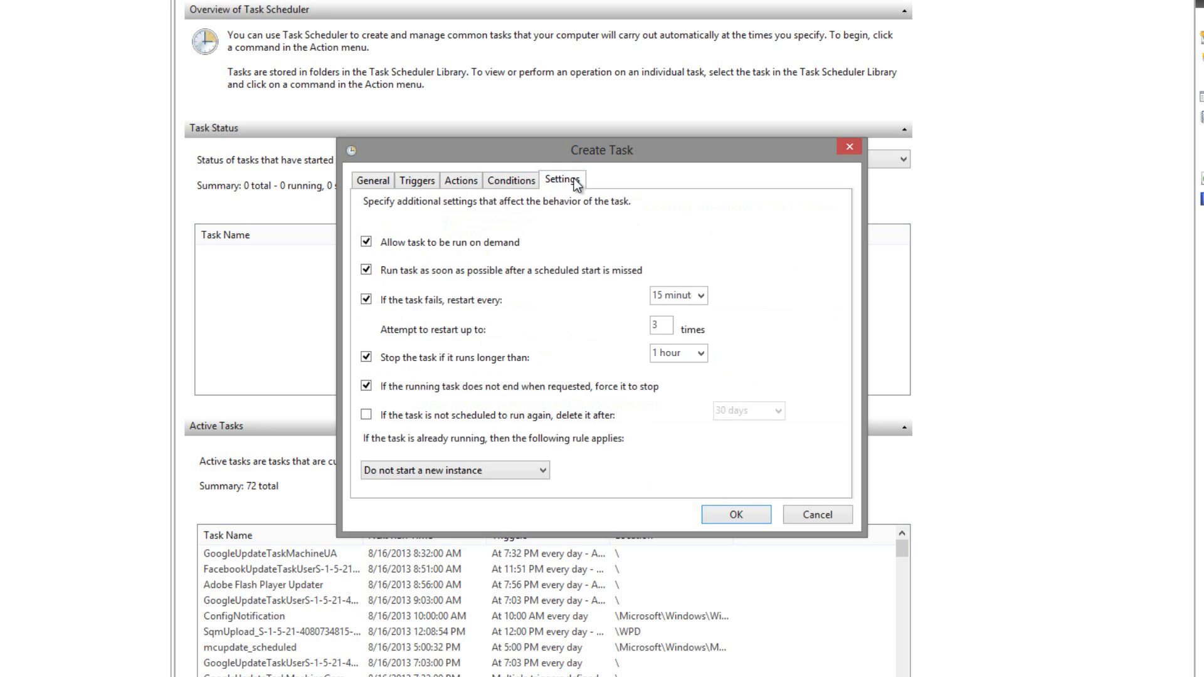
{"action": "left_click", "coordinate": [750, 516]}
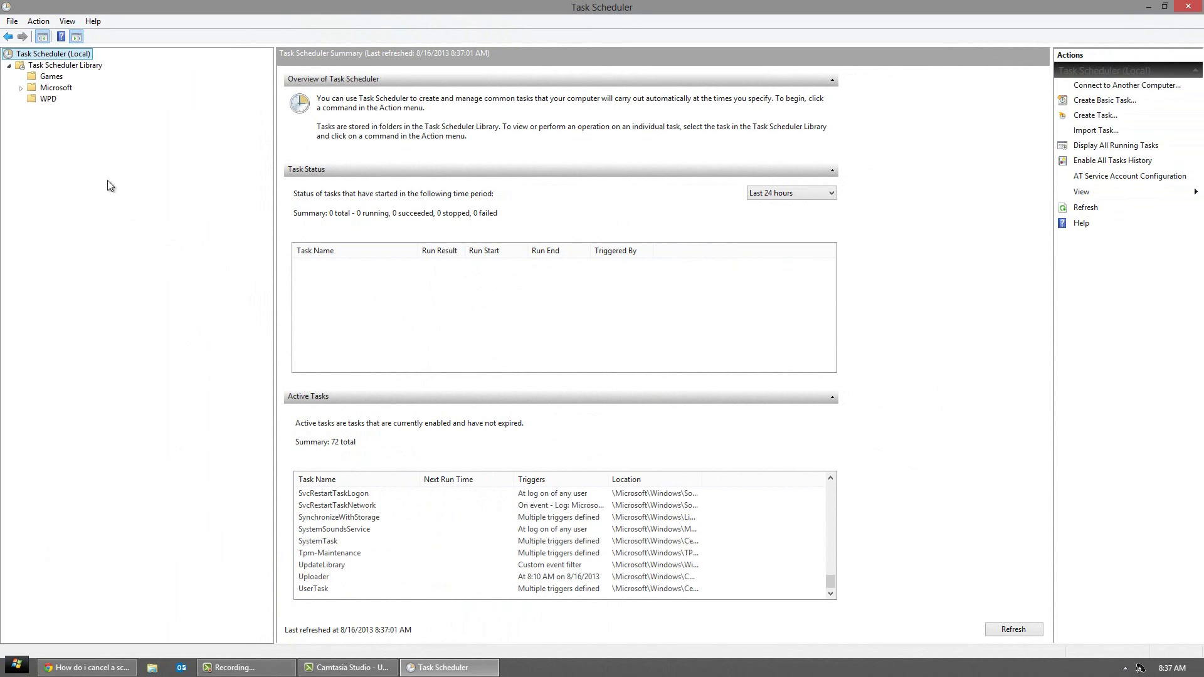
Step: Delete the 'Shut down PC at night' task from the Task Scheduler Library
{"action": "left_click", "coordinate": [100, 66]}
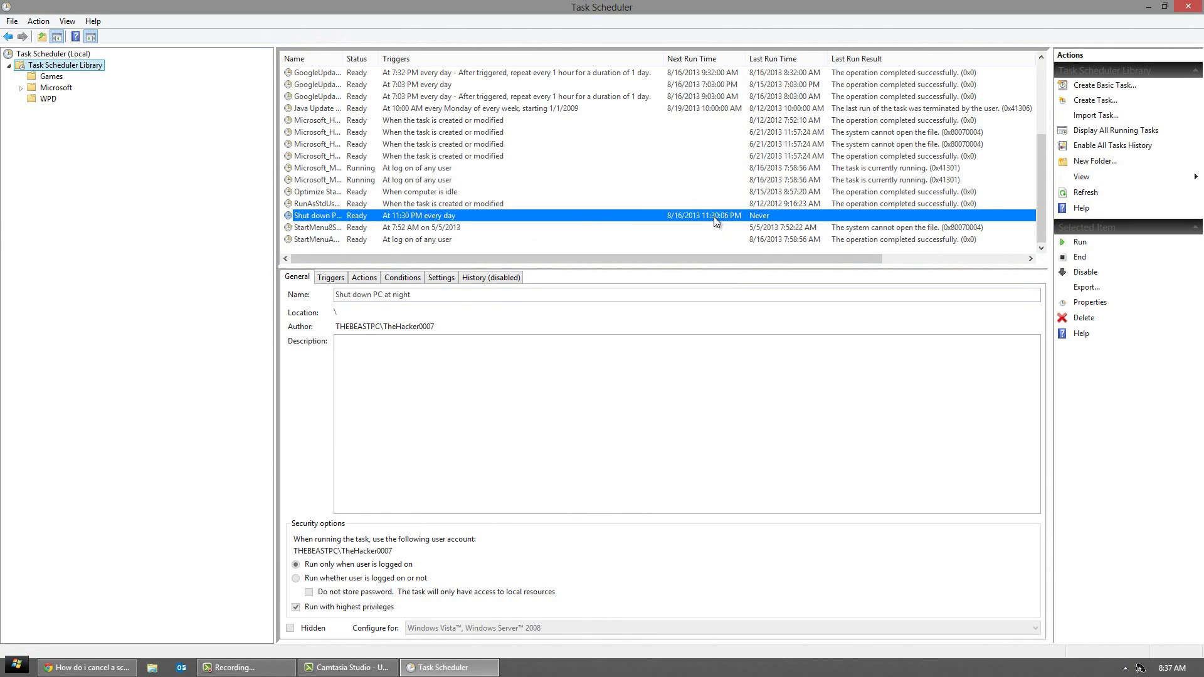
{"action": "left_click", "coordinate": [1085, 318]}
{"action": "left_click", "coordinate": [614, 386]}
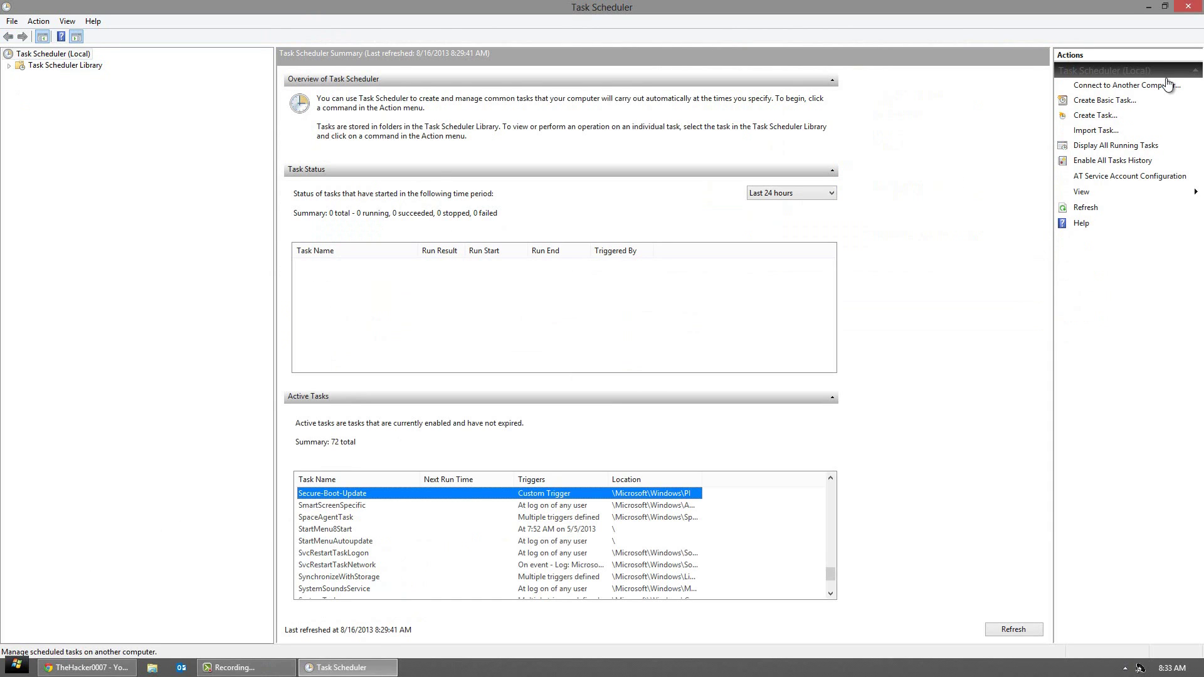
Step: Close Task Scheduler, returning to the empty desktop
{"action": "left_click", "coordinate": [1199, 10]}
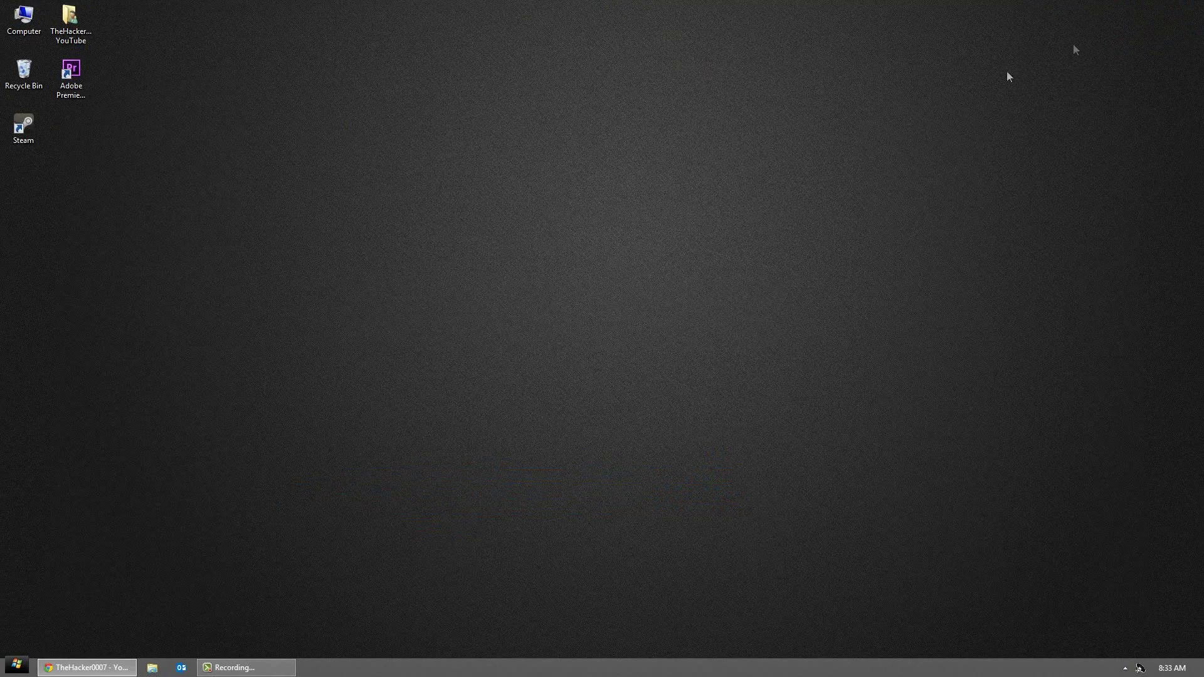